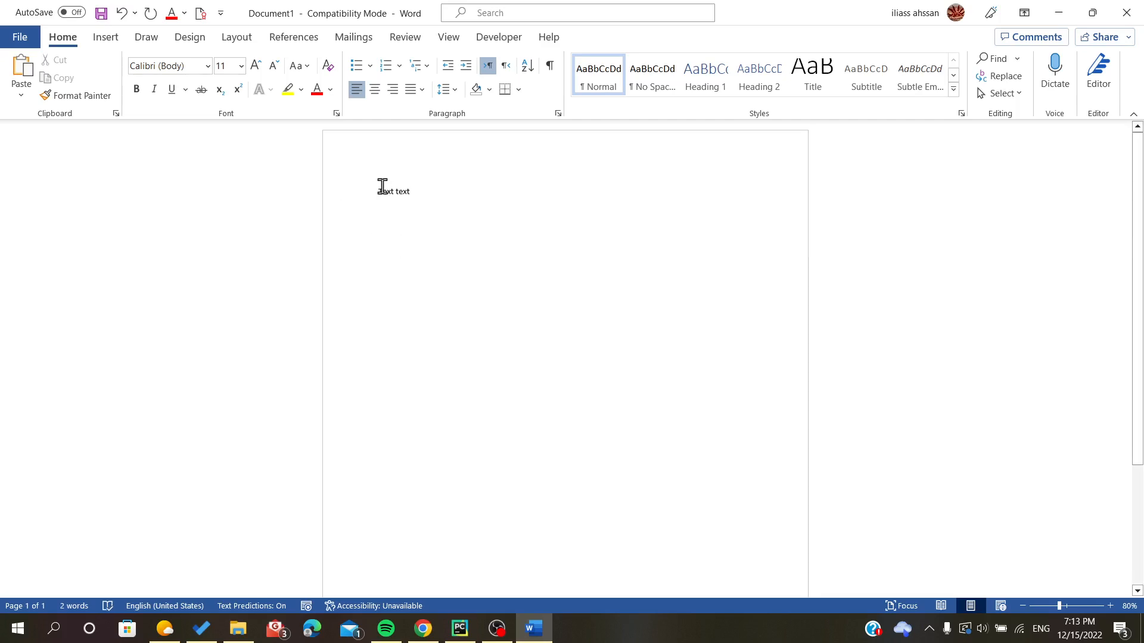
# - Copy 'Text text' and paste copies to build a long first line, undoing a stray page break
pyautogui.moveTo(378, 191); pyautogui.dragTo(417, 195)
pyautogui.hotkey('ctrl', 'c')
pyautogui.hotkey('ctrl', 'v')
pyautogui.hotkey('ctrl', 'v')
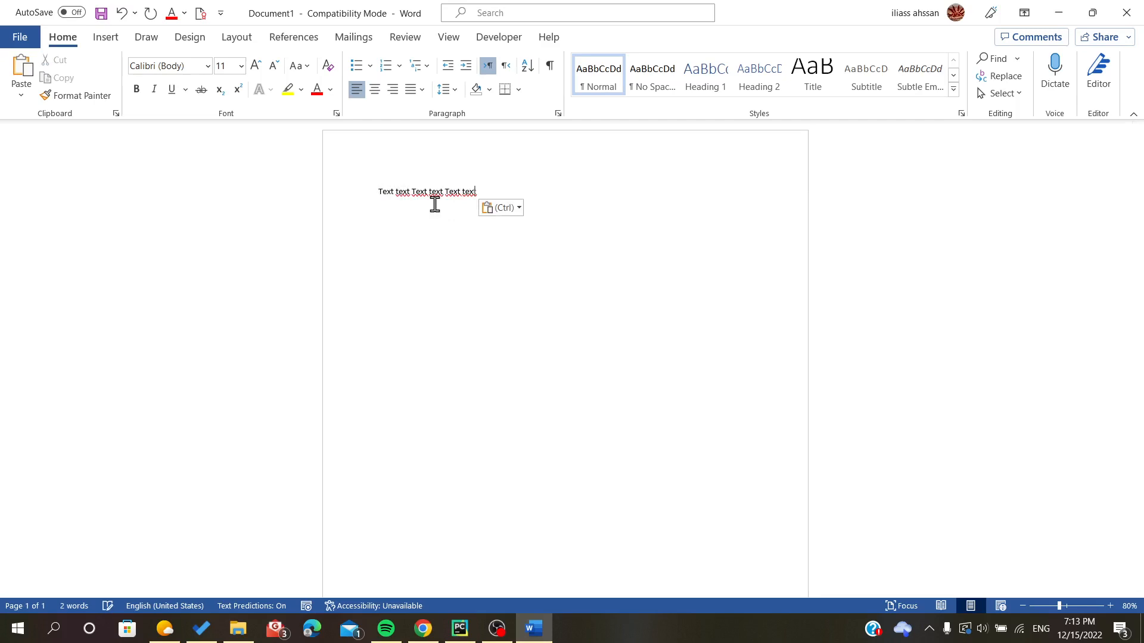
pyautogui.hotkey('ctrl', 'v')
pyautogui.hotkey('ctrl', 'v')
pyautogui.hotkey('ctrl', 'v')
pyautogui.hotkey('ctrl', 'v')
pyautogui.hotkey('ctrl', 'v')
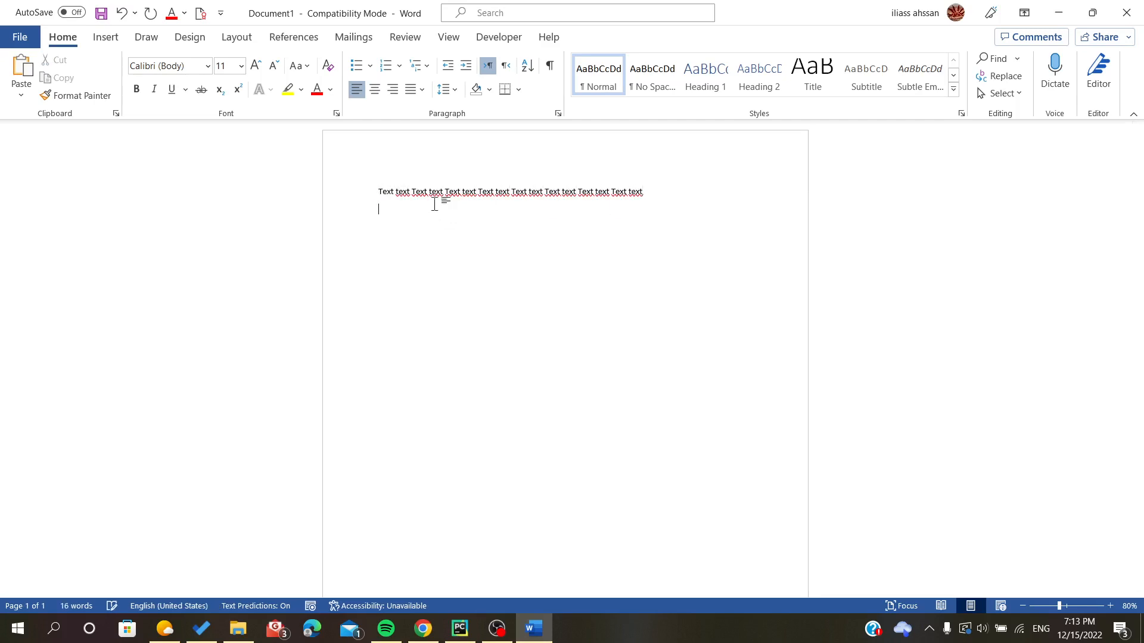
pyautogui.hotkey('ctrl', 'Return')
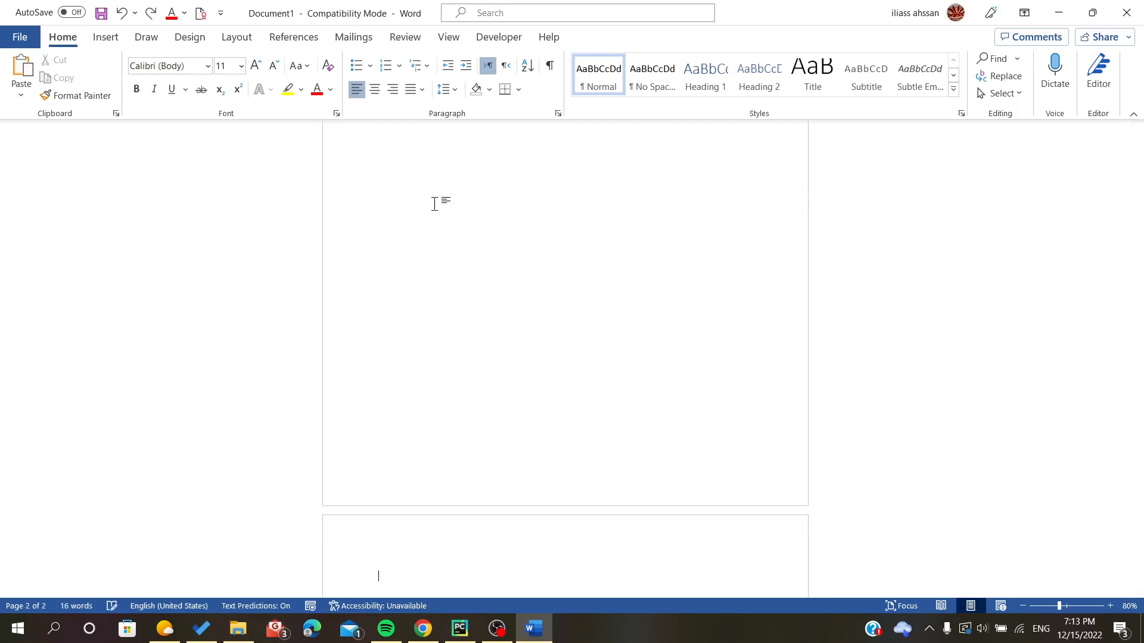
pyautogui.hotkey('ctrl', 'z')
# - Paste 'Text text' onto a short second line and a Tab-indented third line
pyautogui.press('Return')
pyautogui.hotkey('ctrl', 'v')
pyautogui.hotkey('ctrl', 'v')
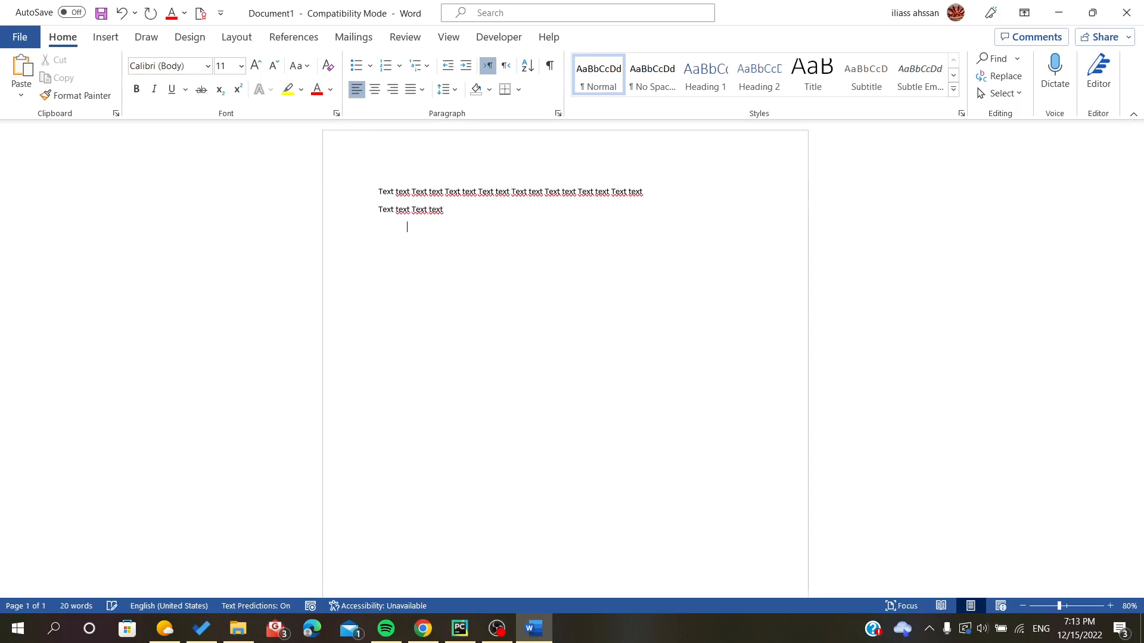
pyautogui.press('Return')
pyautogui.press('Tab')
pyautogui.hotkey('ctrl', 'v')
pyautogui.hotkey('ctrl', 'v')
pyautogui.hotkey('ctrl', 'v')
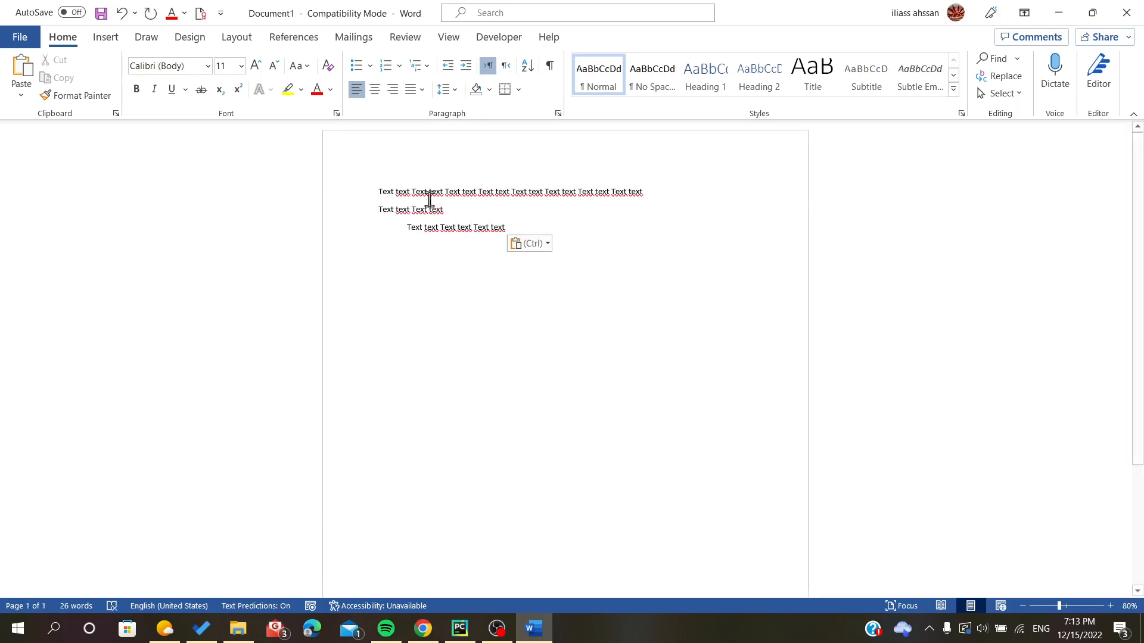
# - Dismiss the repeated-word spelling notes and clear a partial selection of the first line
pyautogui.click(427, 193)
pyautogui.click(519, 192)
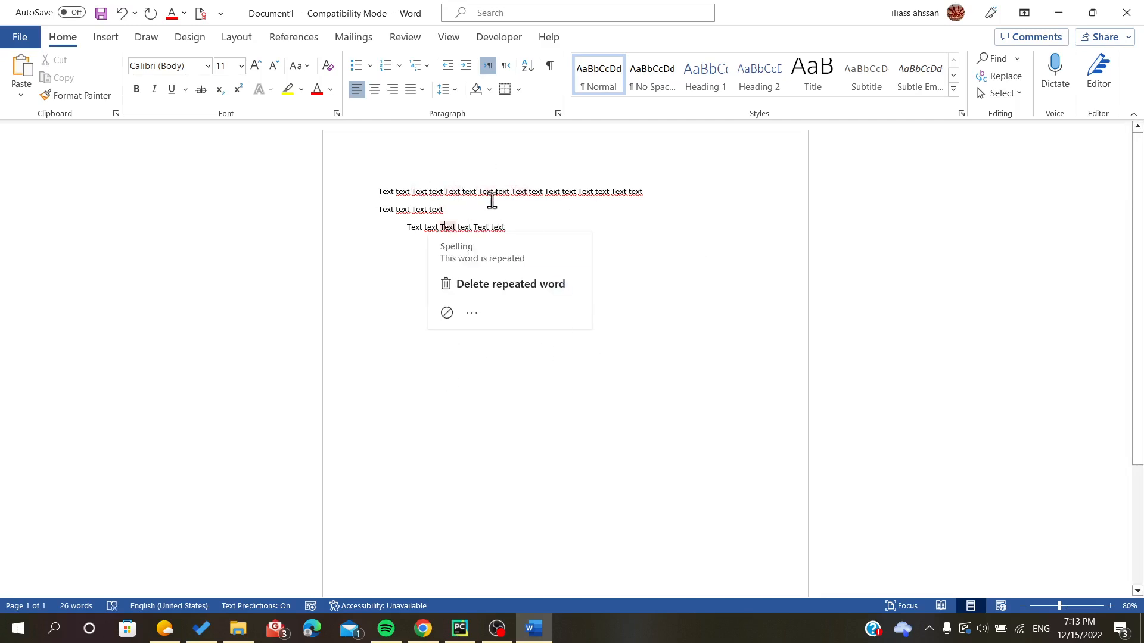
pyautogui.click(590, 194)
pyautogui.moveTo(595, 191); pyautogui.dragTo(378, 192)
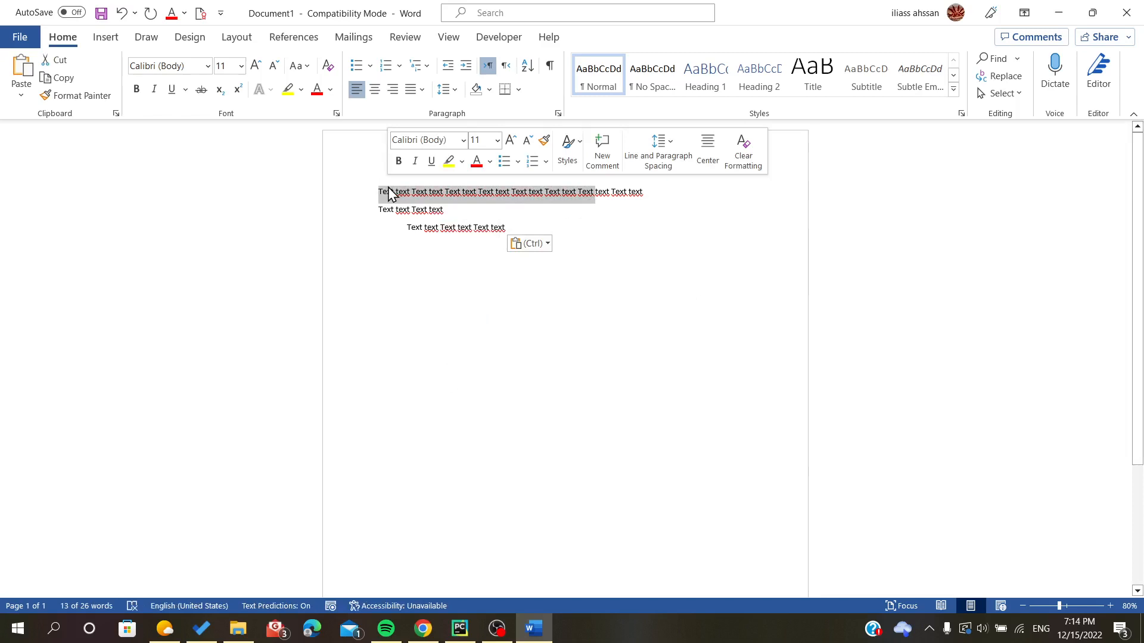
pyautogui.click(652, 210)
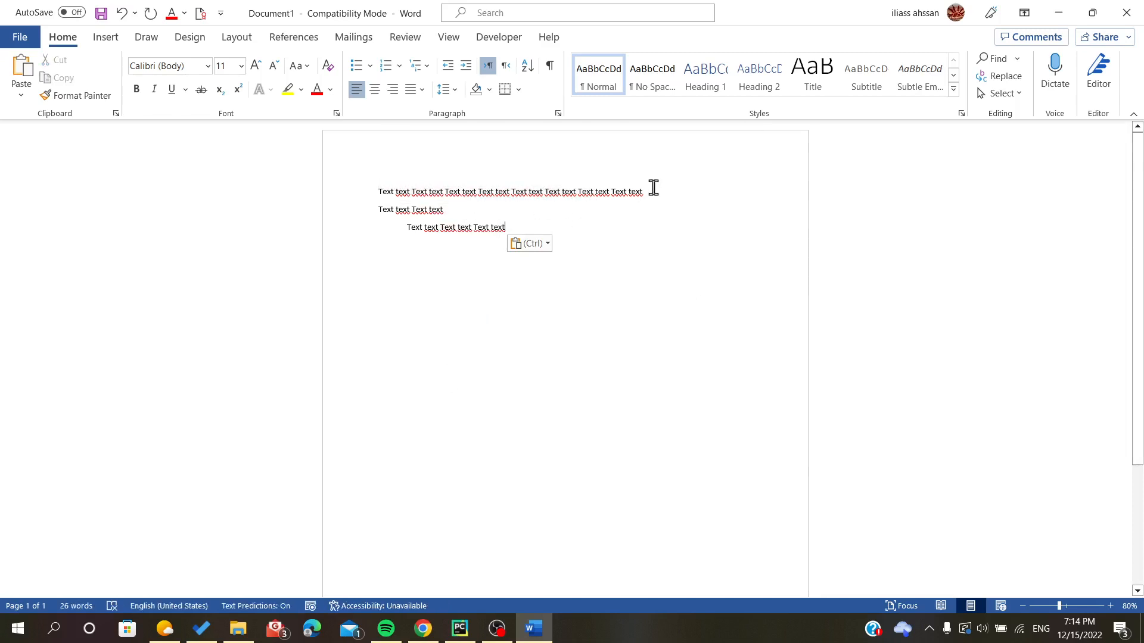
pyautogui.moveTo(653, 191); pyautogui.dragTo(380, 192)
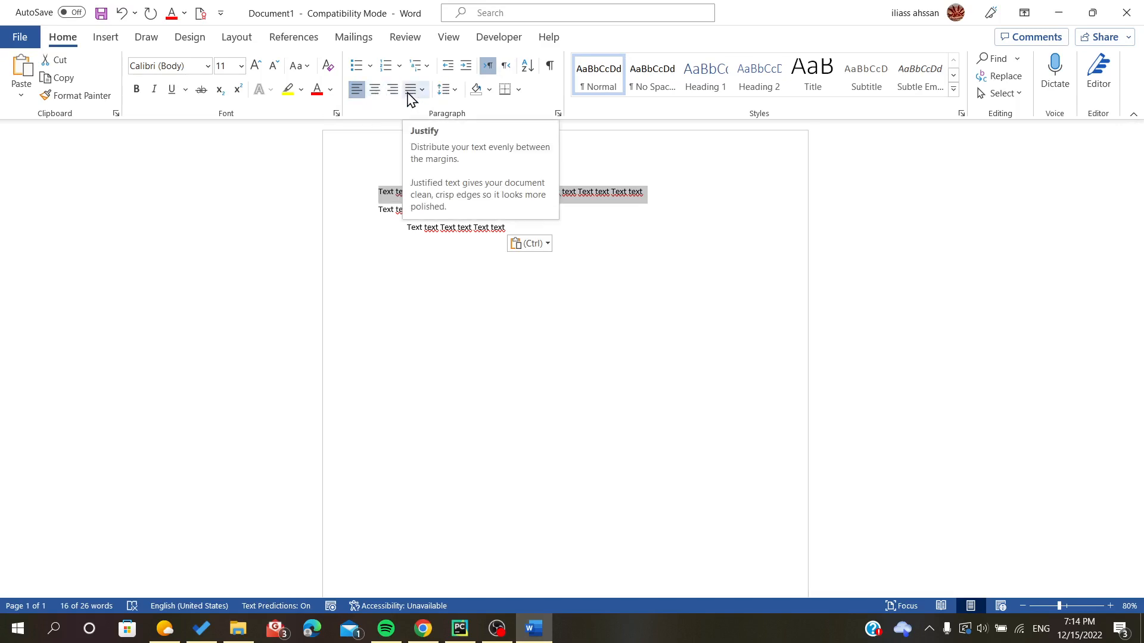
# - Set the first line's alignment to Right in the Paragraph dialog and apply it
pyautogui.click(559, 117)
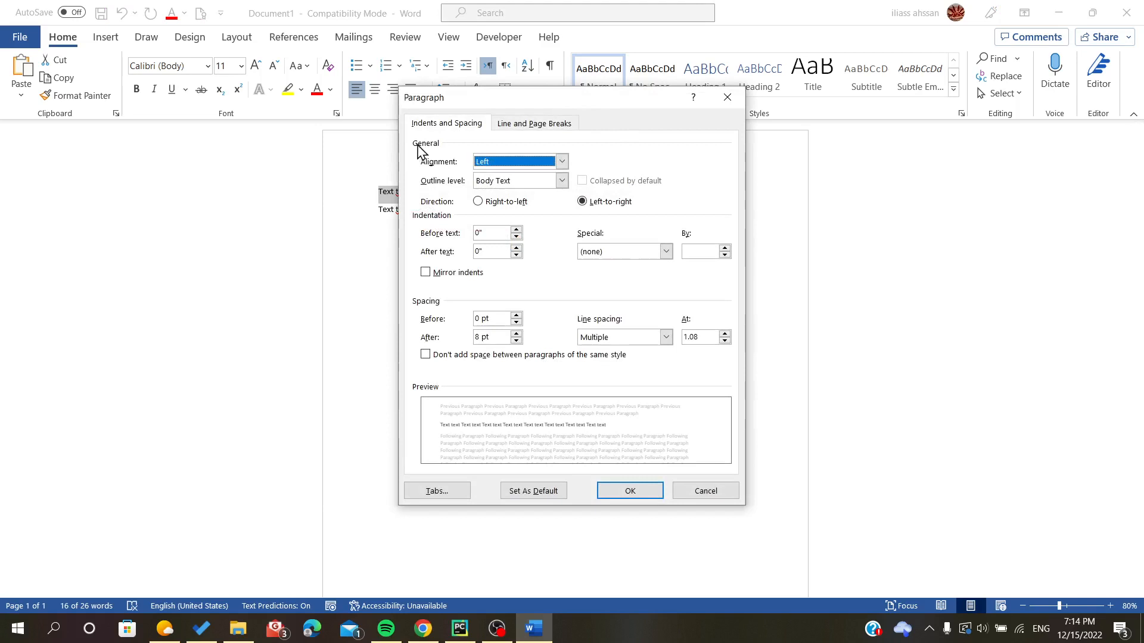
pyautogui.click(560, 161)
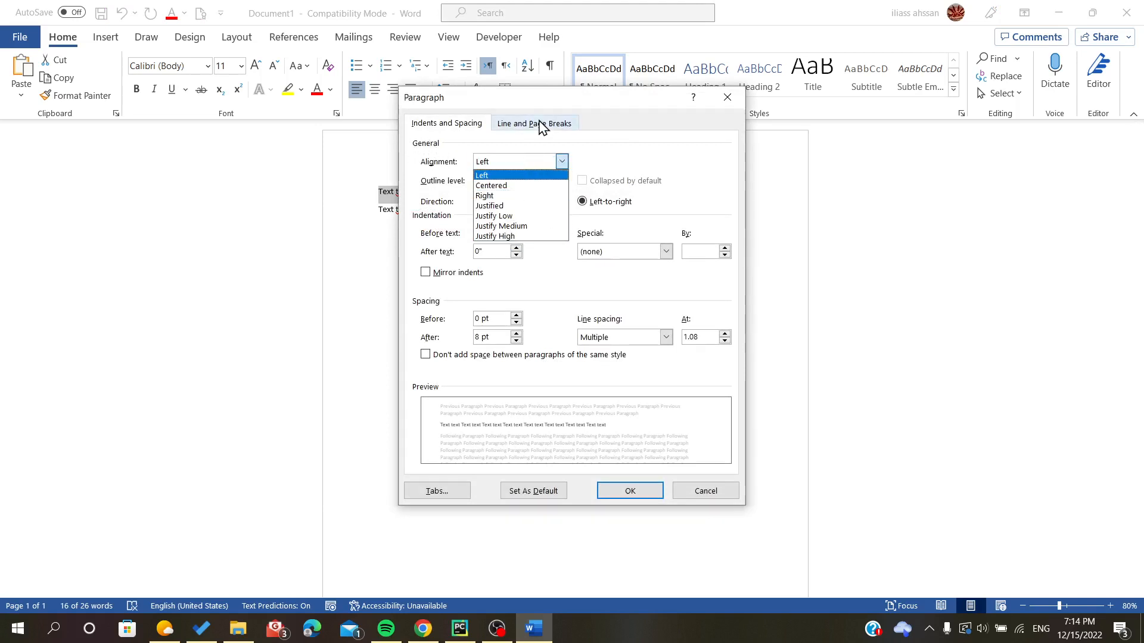
pyautogui.press('Escape')
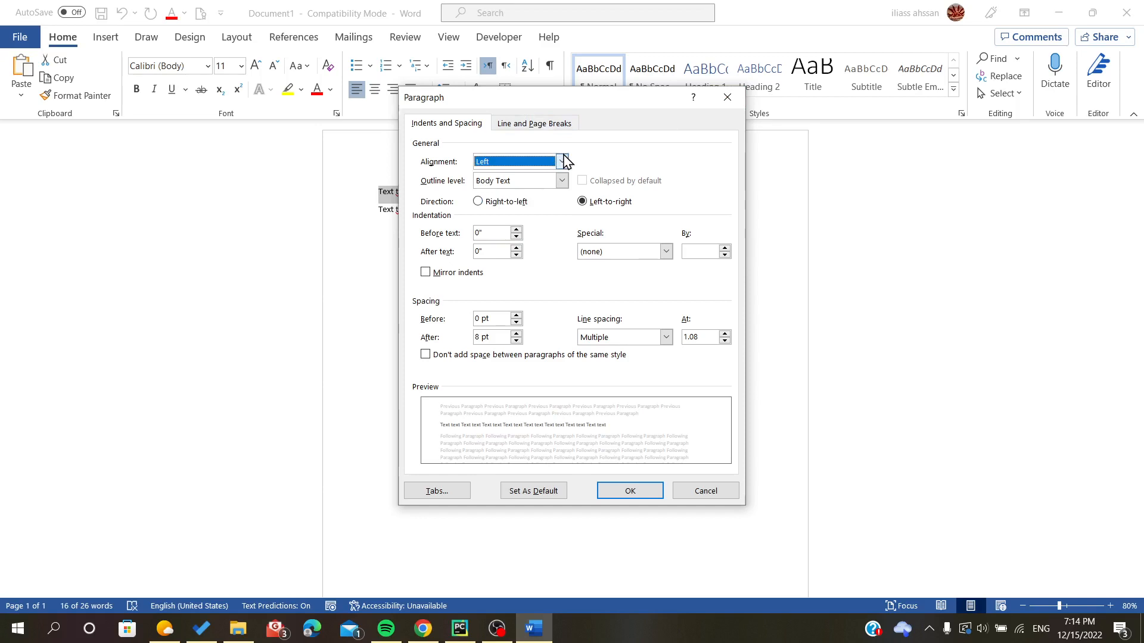
pyautogui.click(561, 161)
pyautogui.click(514, 191)
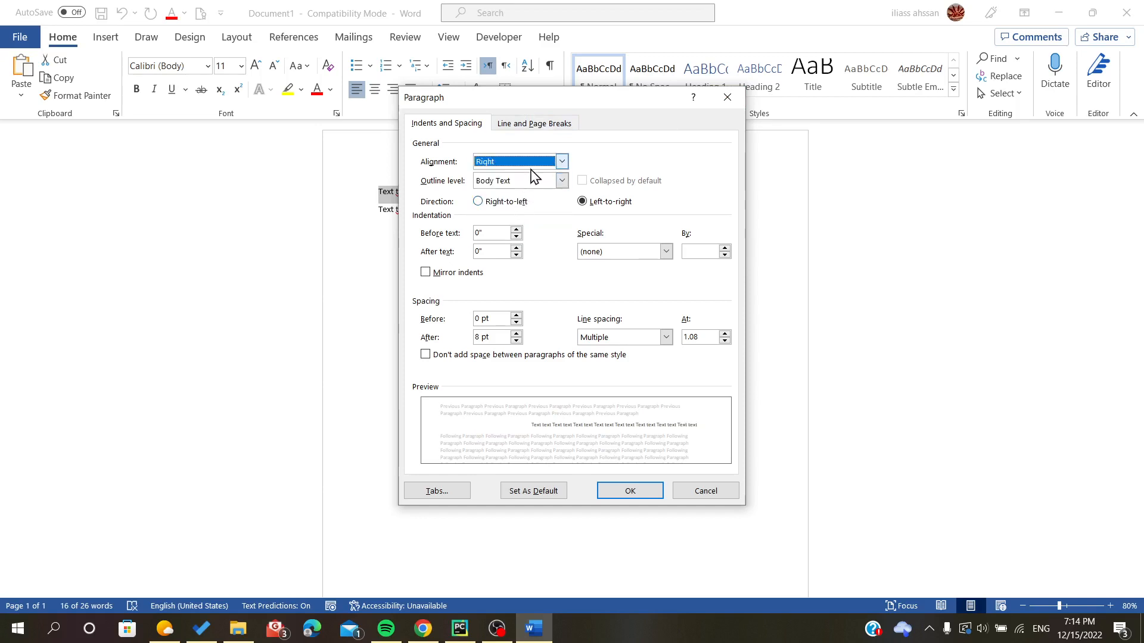
pyautogui.click(630, 490)
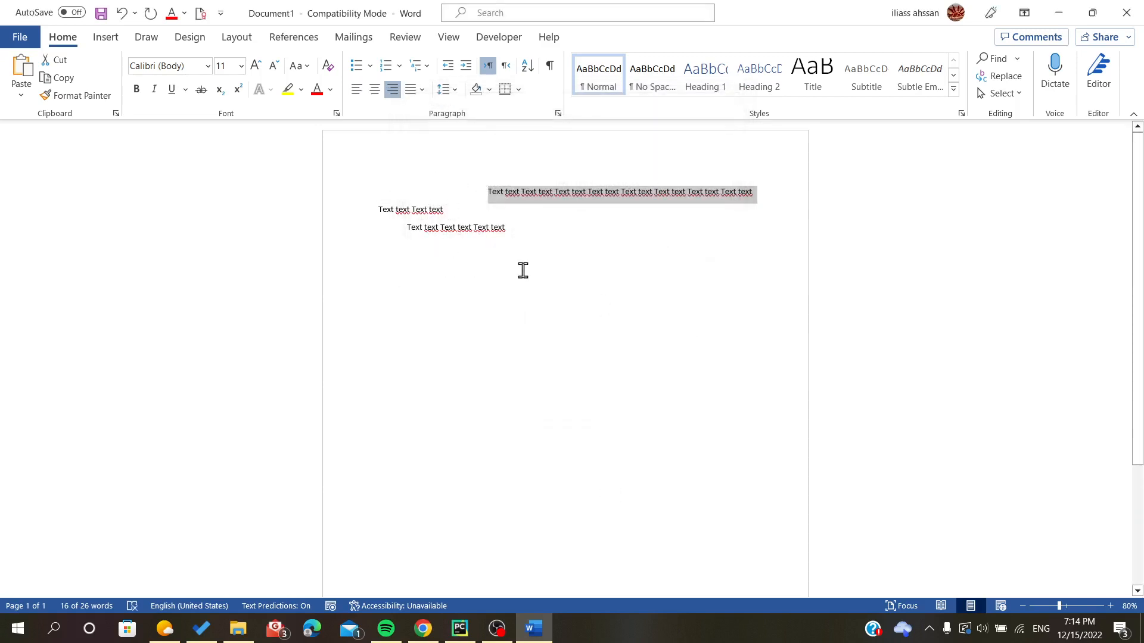
pyautogui.click(609, 193)
# - Justify the first line, then select all three lines and preview the justify variants without applying
pyautogui.moveTo(490, 192); pyautogui.dragTo(715, 193)
pyautogui.click(421, 90)
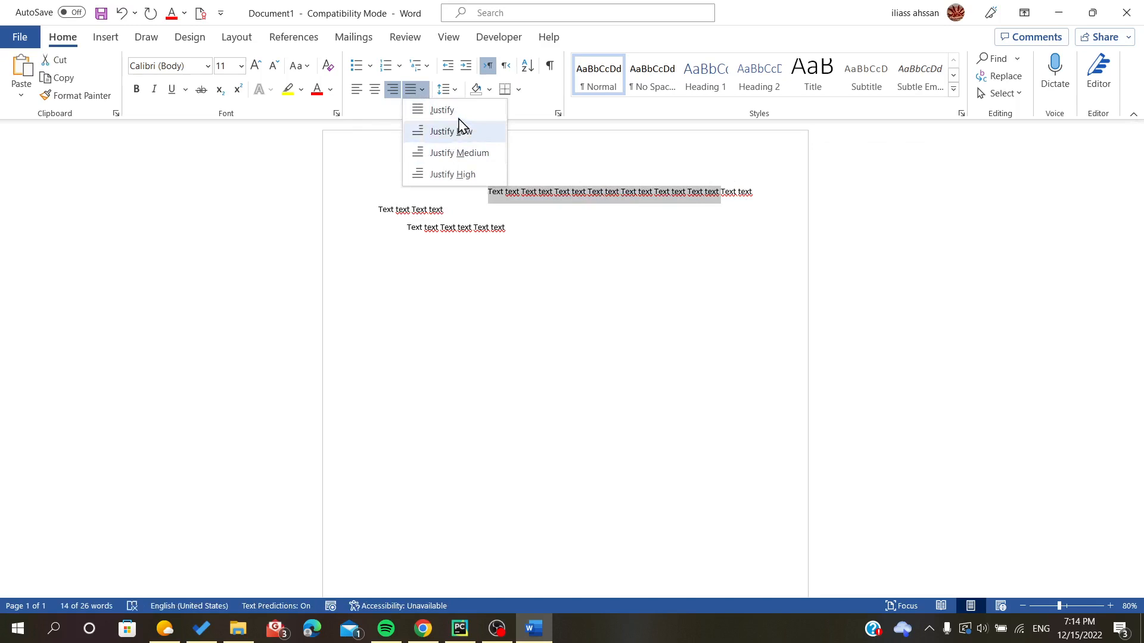
pyautogui.click(451, 143)
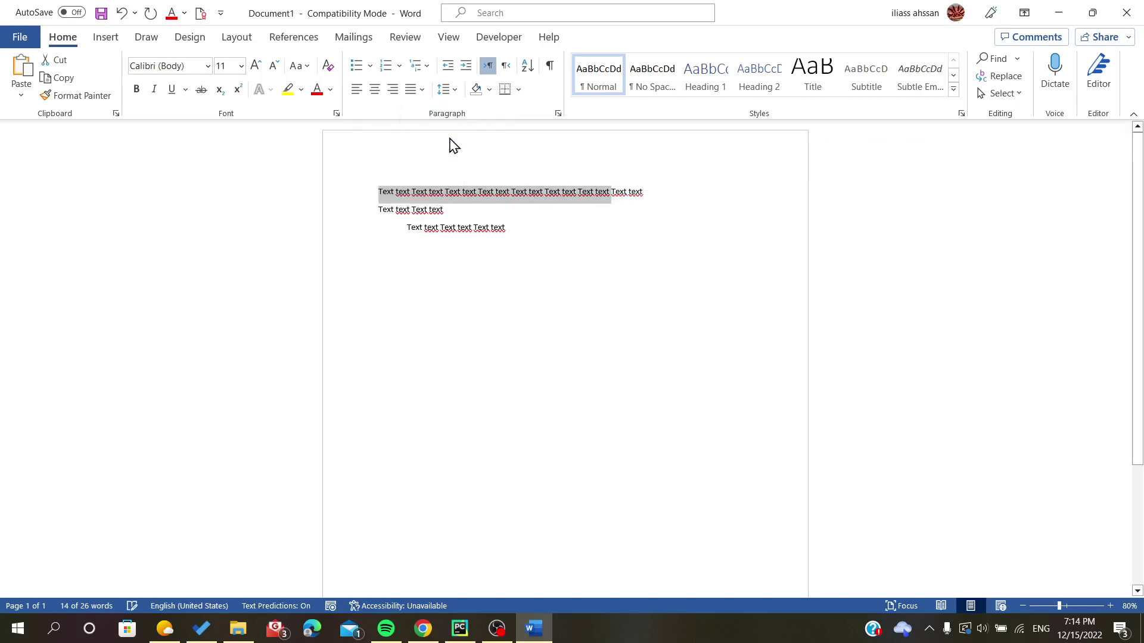
pyautogui.click(370, 192)
pyautogui.moveTo(369, 193); pyautogui.dragTo(536, 241)
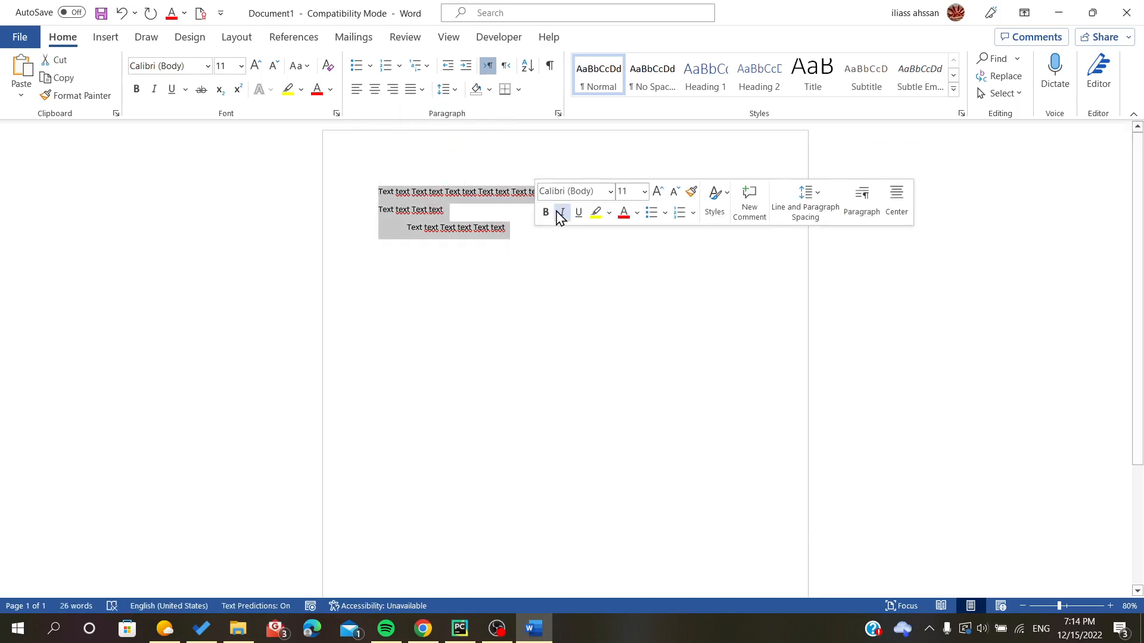
pyautogui.click(420, 89)
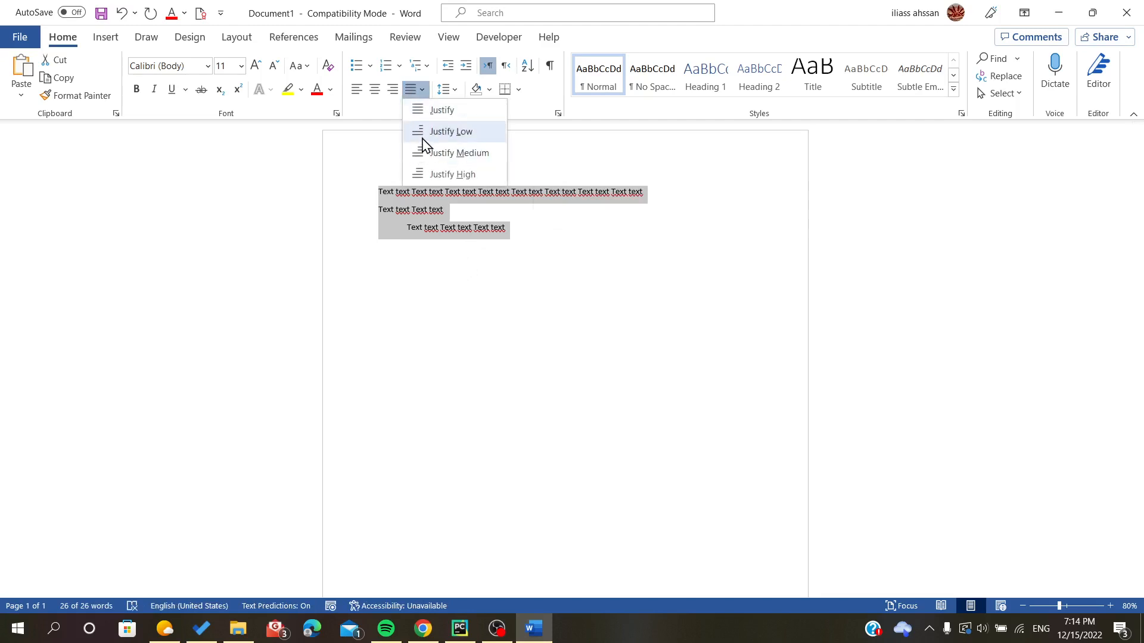
pyautogui.click(357, 106)
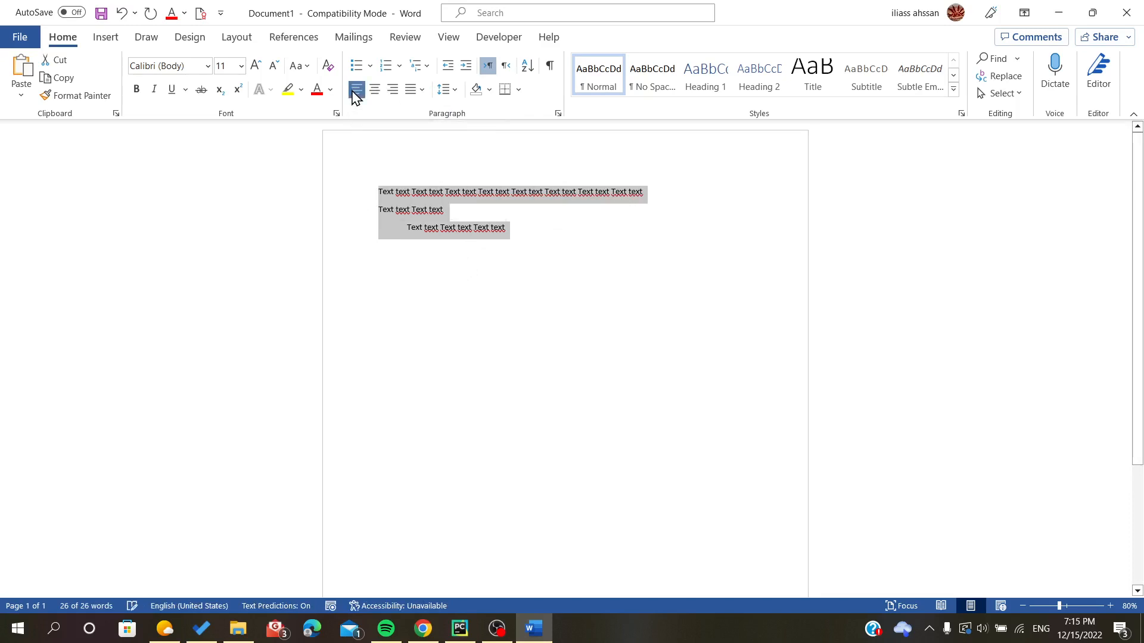
pyautogui.click(458, 228)
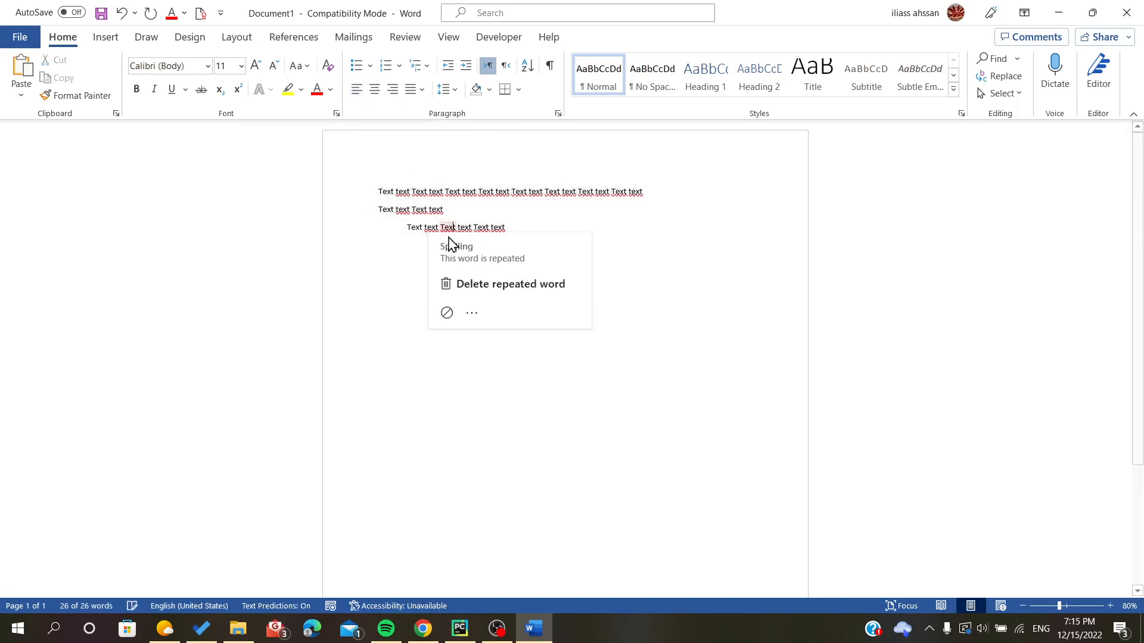
# - Right-align all three selected lines, then return them to left alignment
pyautogui.moveTo(377, 190); pyautogui.dragTo(508, 248)
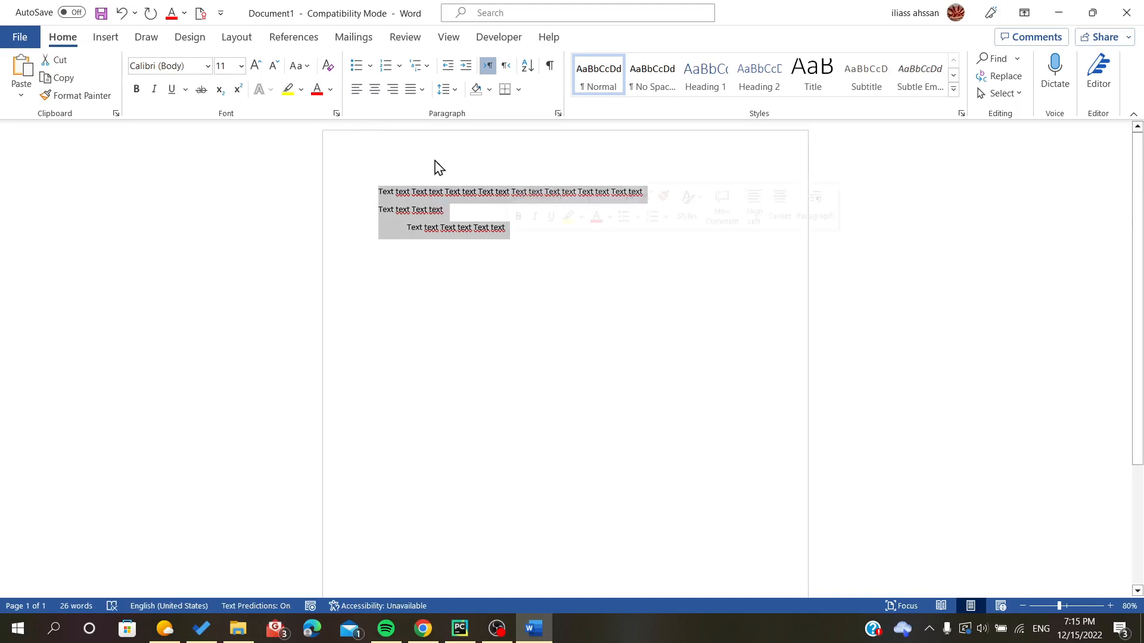
pyautogui.click(392, 89)
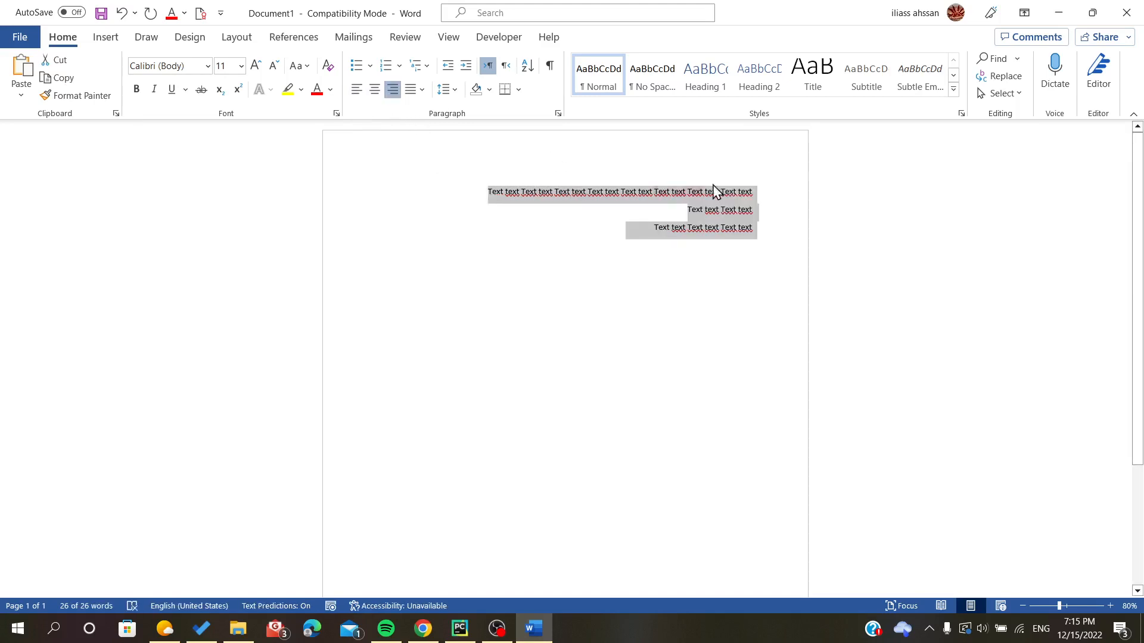
pyautogui.click(421, 88)
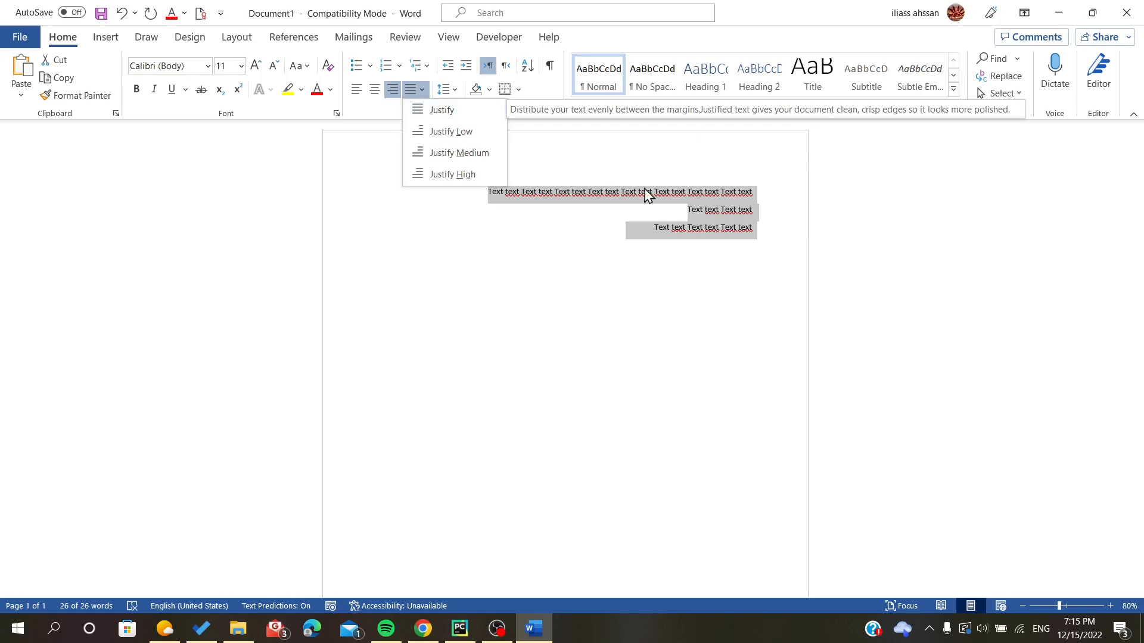
pyautogui.click(371, 106)
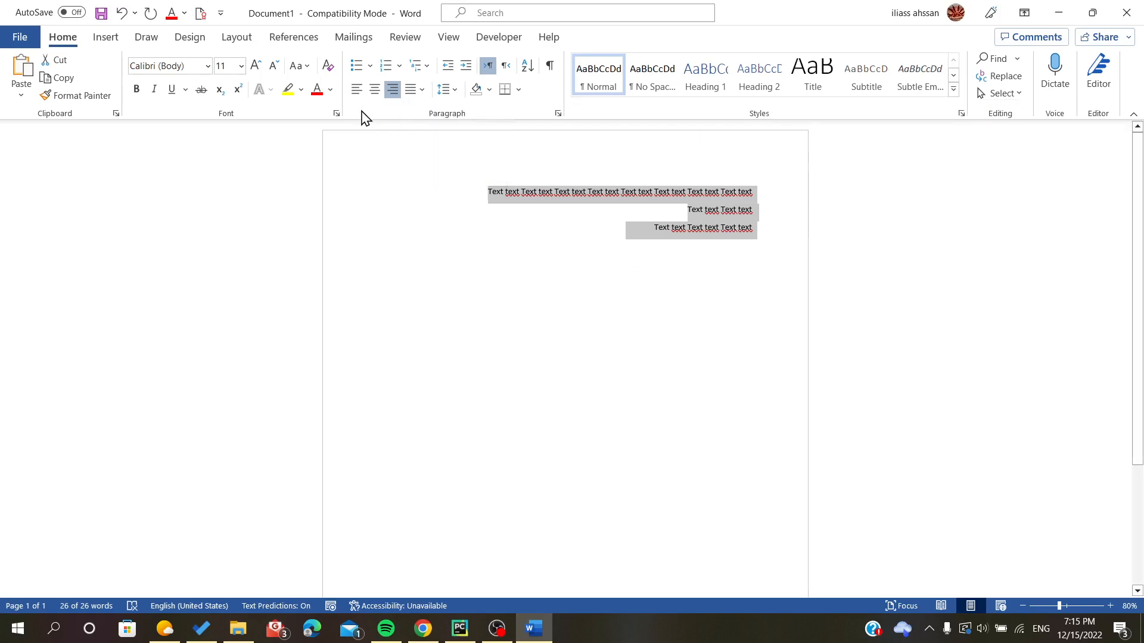
pyautogui.rightClick(356, 89)
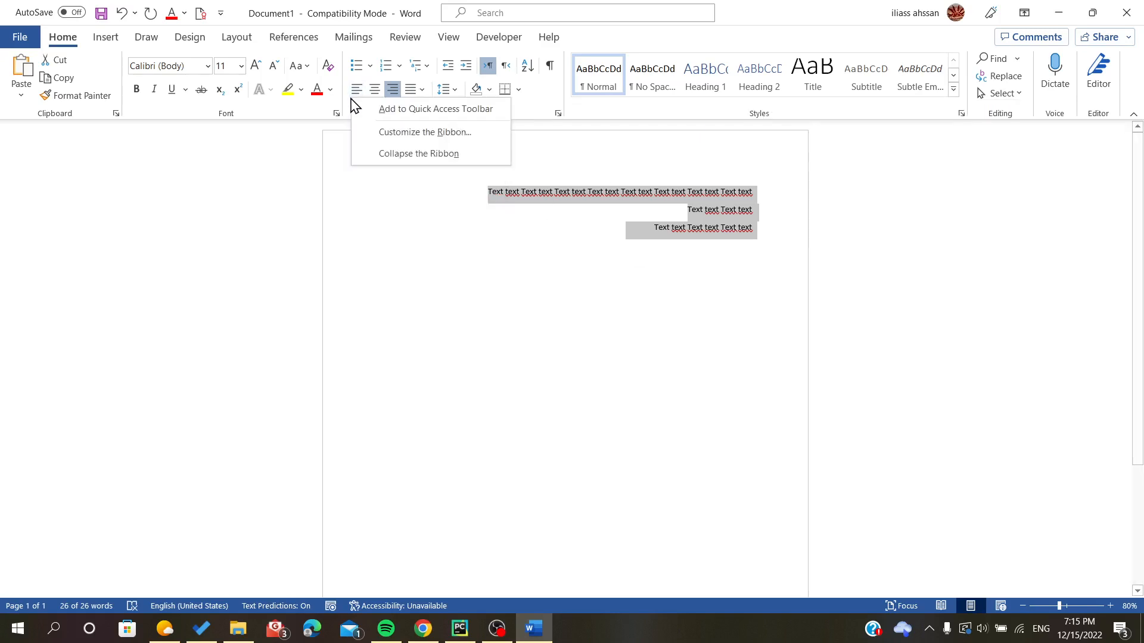
pyautogui.click(356, 90)
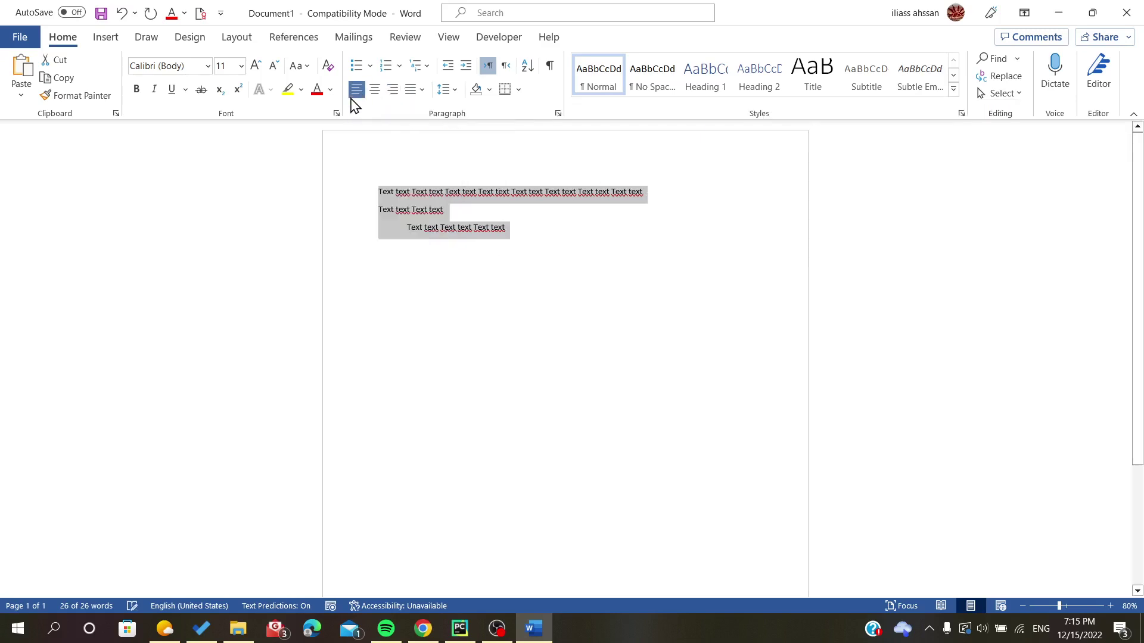
# - Preview the Justify Low/Medium/High variants and place the insertion point at the third line's start
pyautogui.click(417, 90)
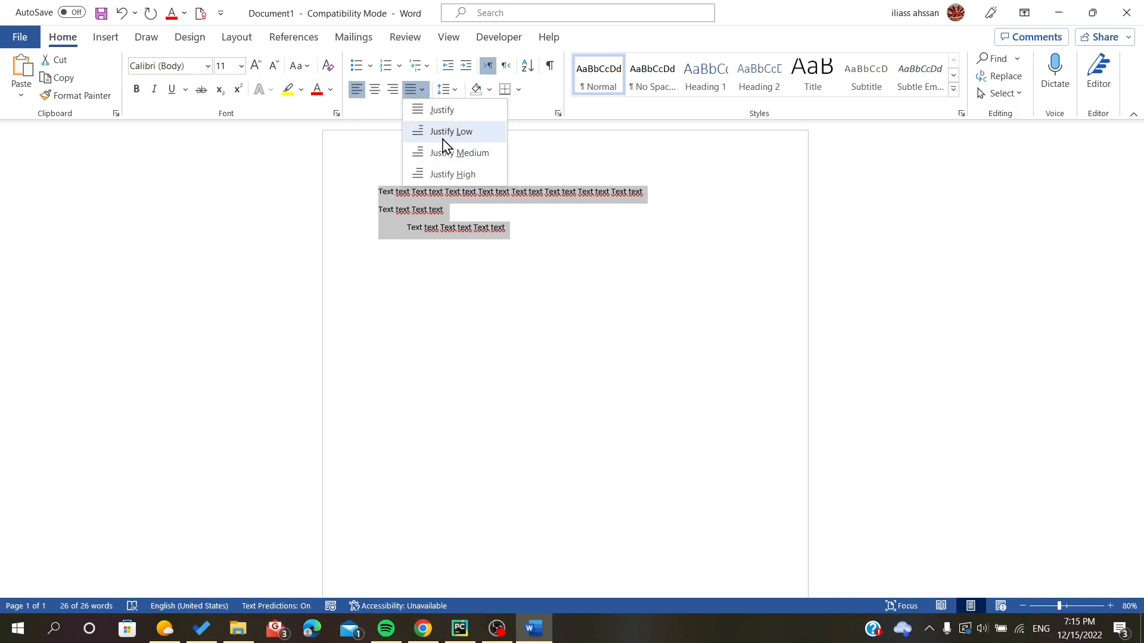
pyautogui.click(437, 136)
pyautogui.click(418, 89)
pyautogui.click(441, 110)
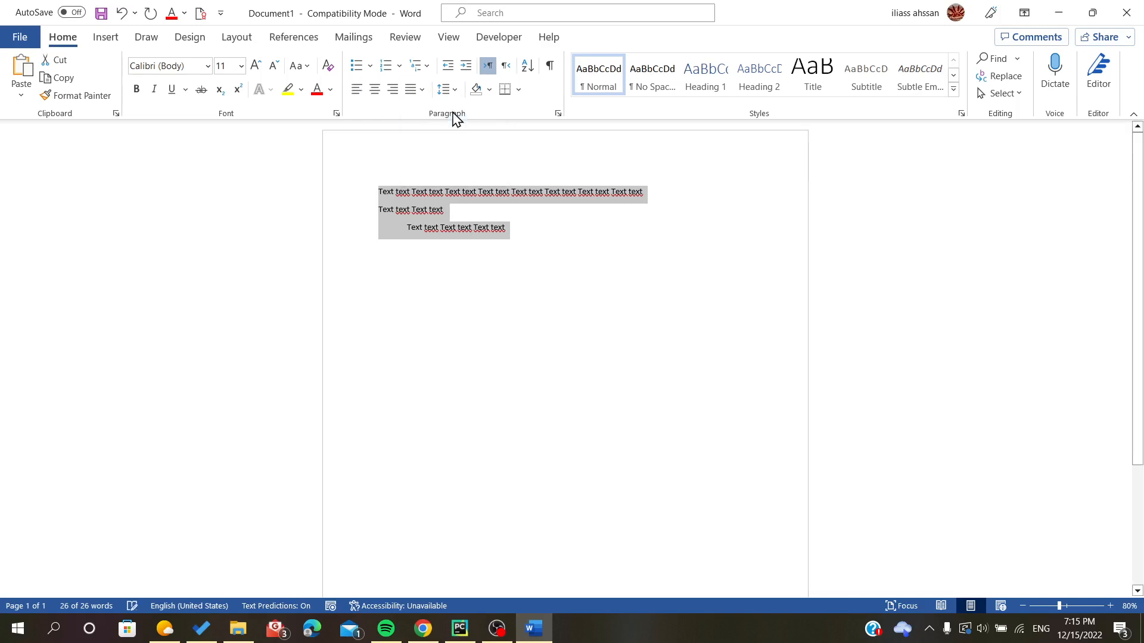
pyautogui.click(424, 228)
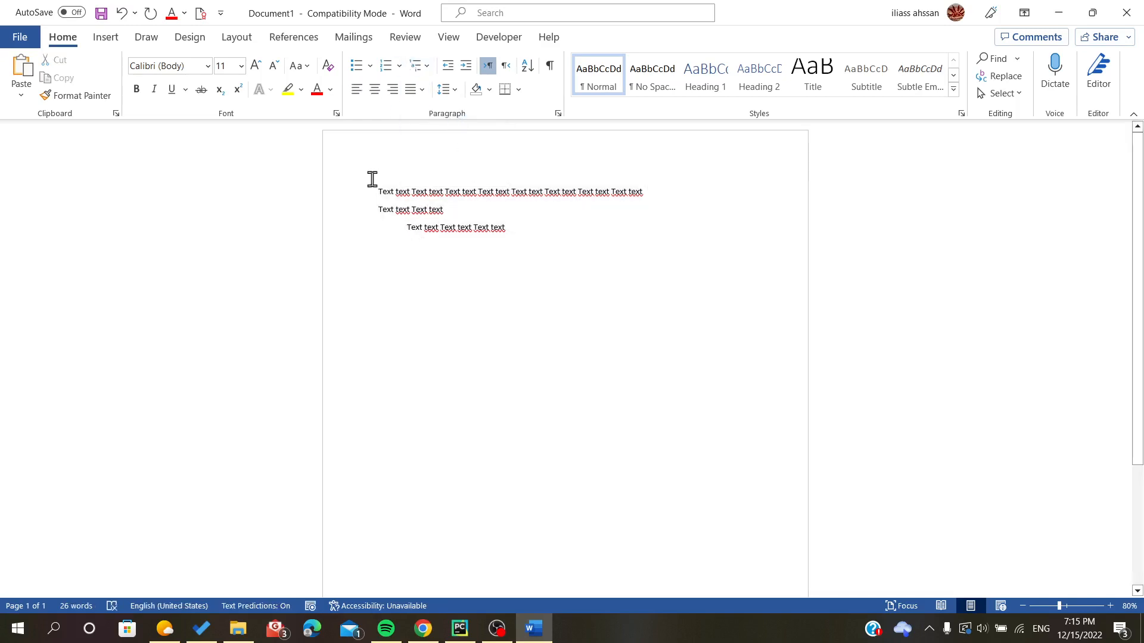
# - Remove the third line's indent so it starts flush at the left margin
pyautogui.moveTo(376, 190)
pyautogui.mouseDown()
pyautogui.moveTo(514, 231)
pyautogui.moveTo(362, 190)
pyautogui.mouseUp()
pyautogui.click(455, 240)
pyautogui.click(422, 89)
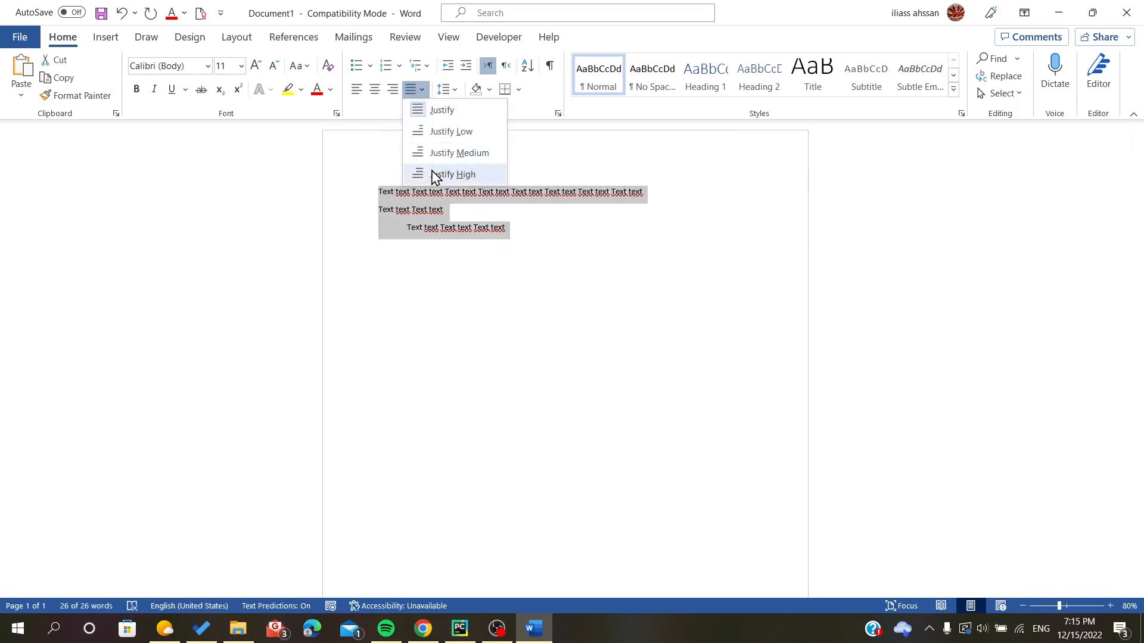
pyautogui.click(438, 110)
pyautogui.click(422, 89)
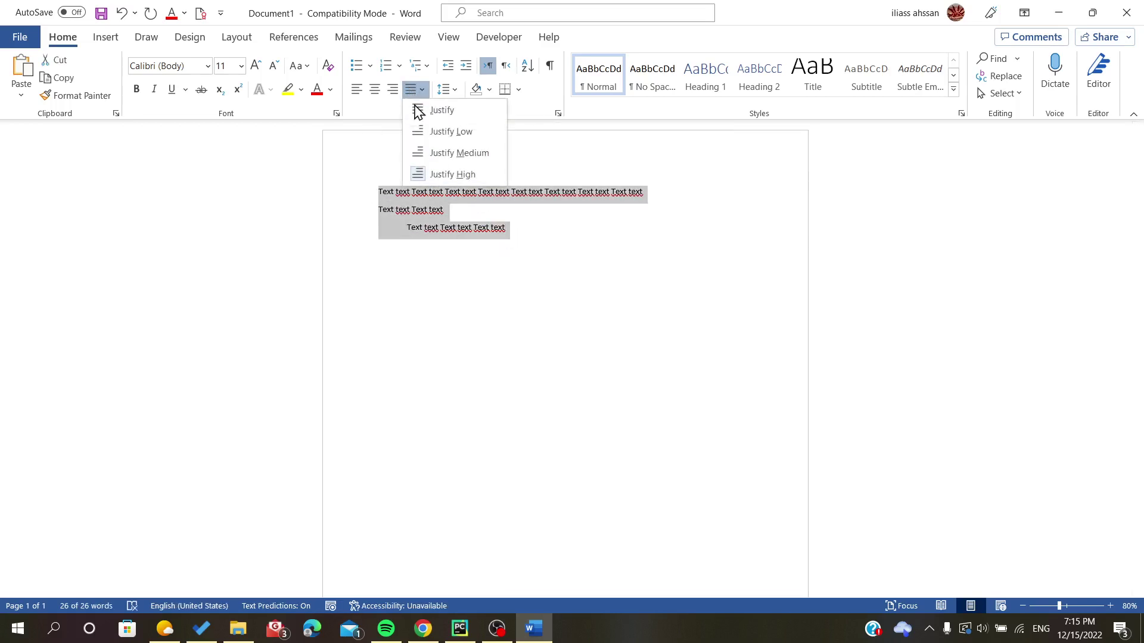
pyautogui.click(447, 150)
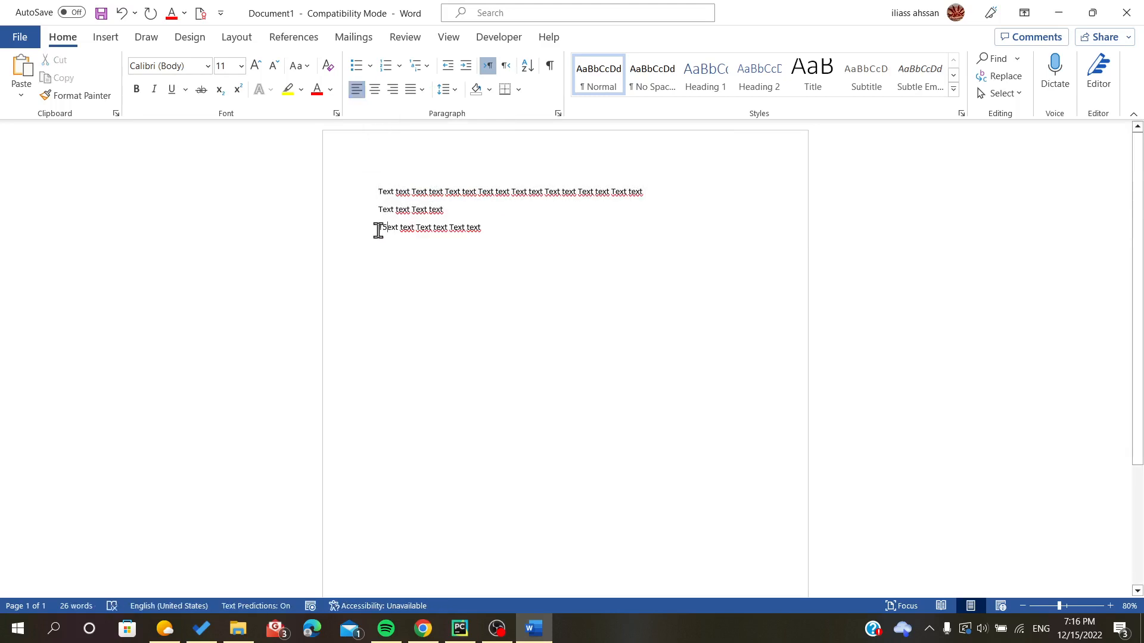
# - Delete the stray '5' from line three and add an empty new line below the text
pyautogui.press('BackSpace')
pyautogui.moveTo(375, 191); pyautogui.dragTo(537, 246)
pyautogui.click(638, 426)
pyautogui.press('Return')
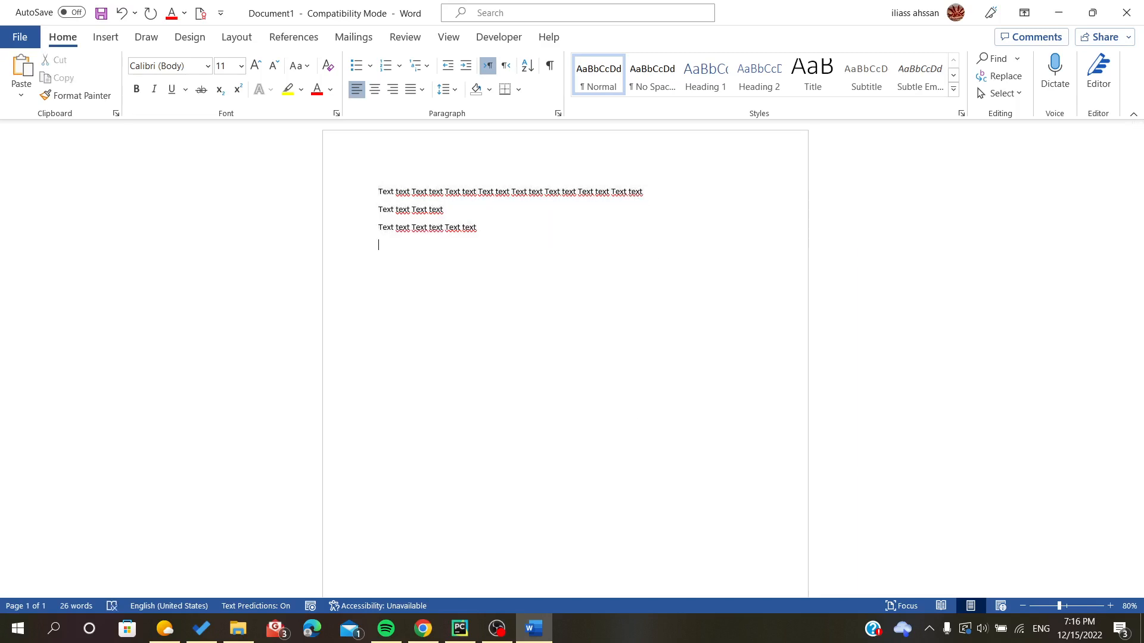